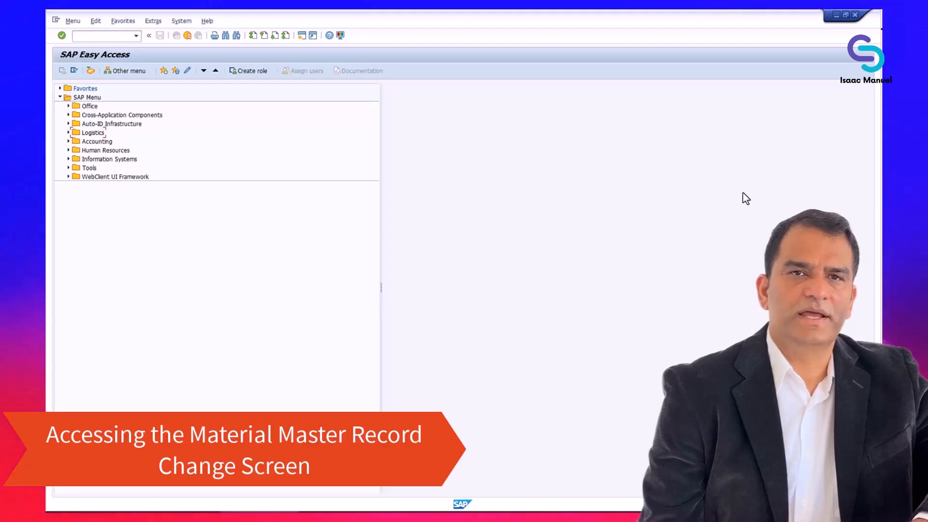
Expand Logistics > Materials Management > Material Master > Material > Change and select MM02 - Immediately.
{"action": "left_click", "coordinate": [68, 133]}
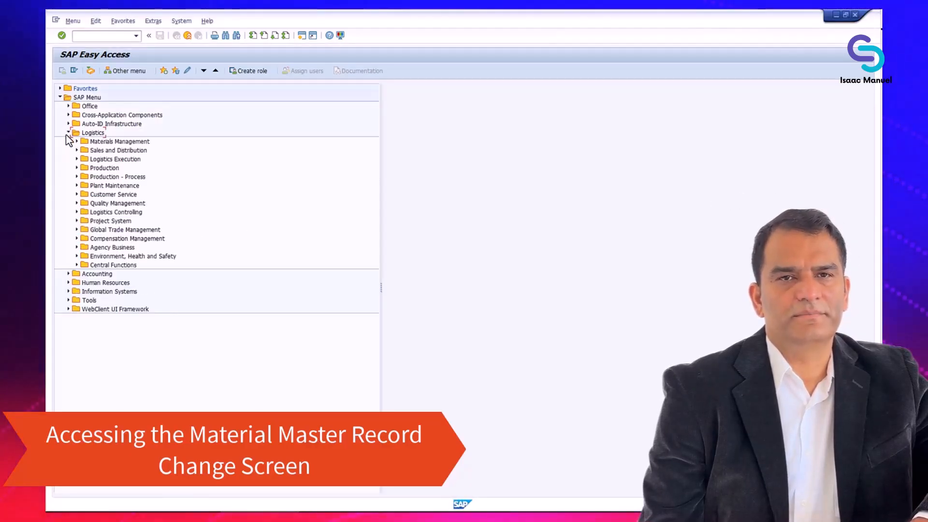
{"action": "left_click", "coordinate": [76, 141]}
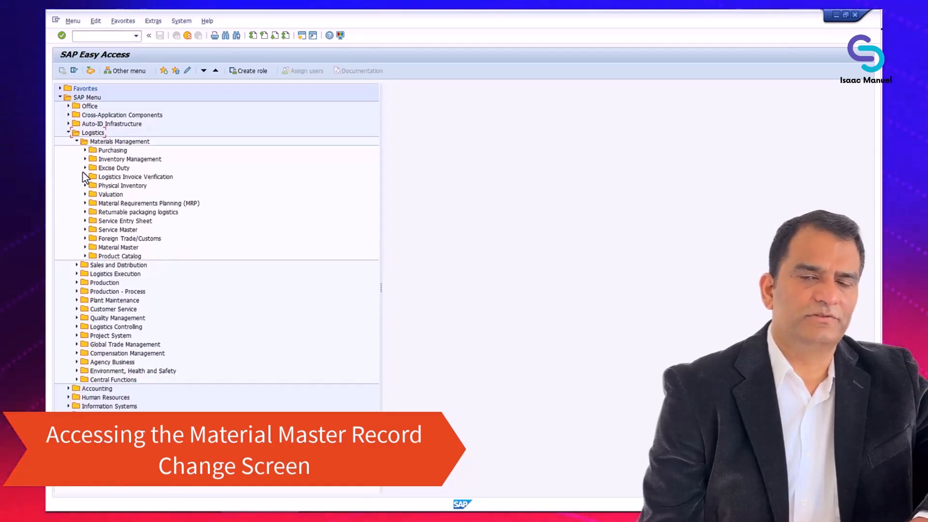
{"action": "left_click", "coordinate": [85, 247]}
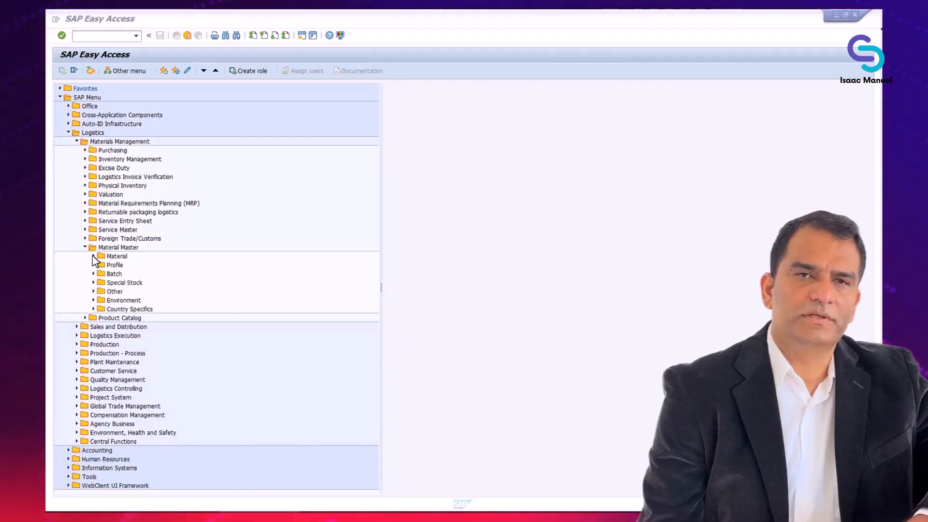
{"action": "left_click", "coordinate": [93, 256]}
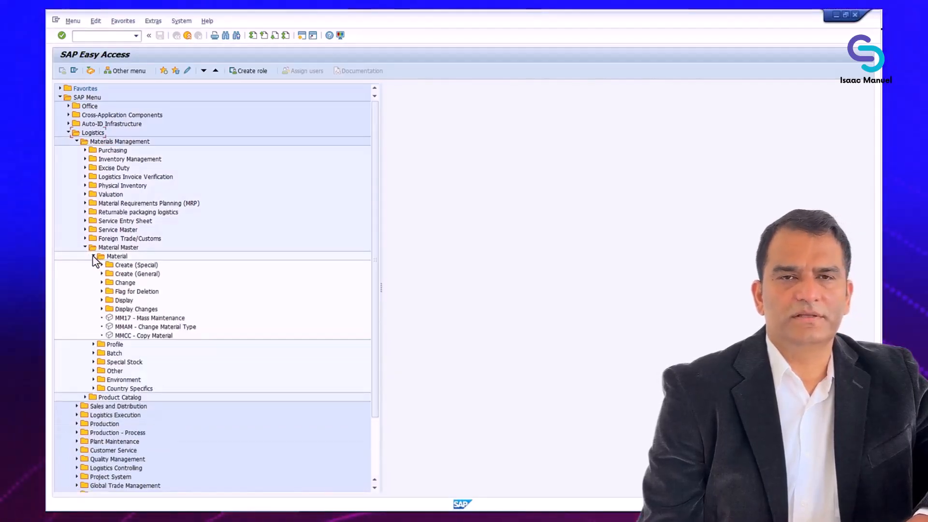
{"action": "left_click", "coordinate": [102, 283]}
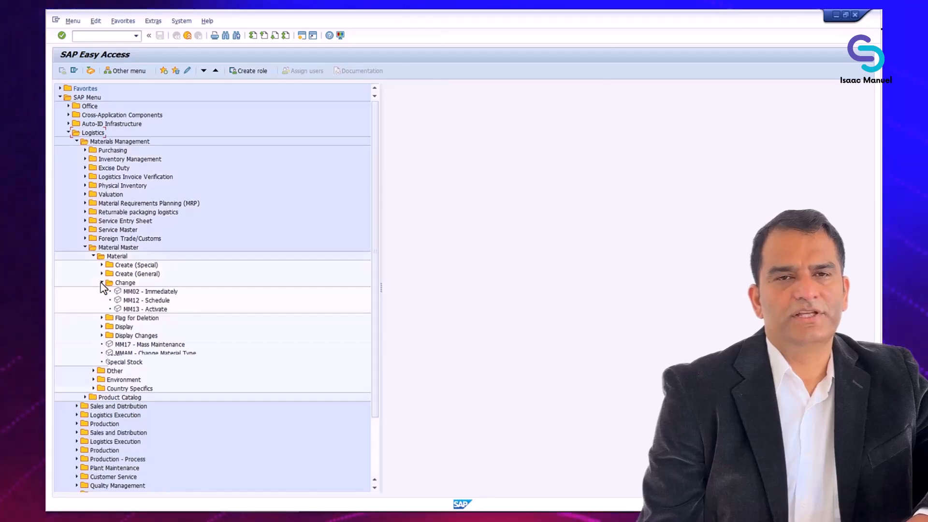
{"action": "left_click", "coordinate": [144, 293]}
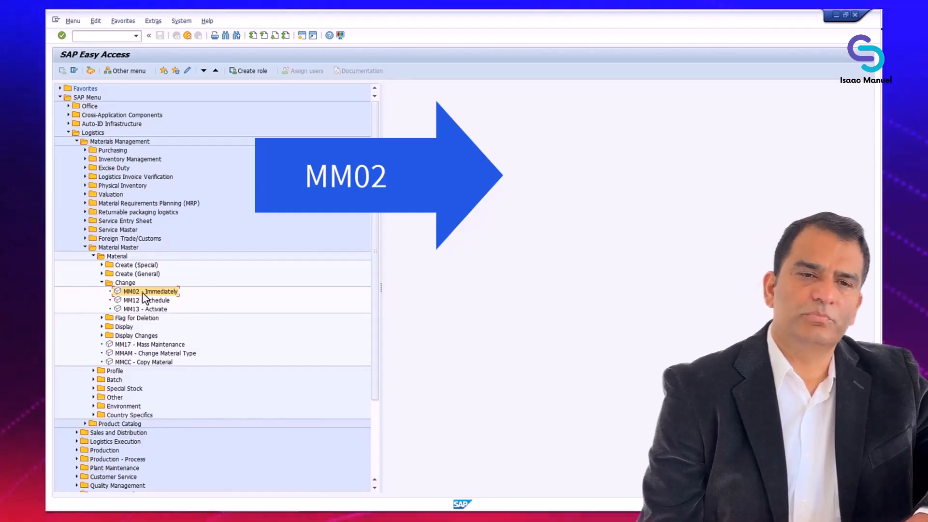
Start MM02 and enter material R-F100 on the Change Material screen.
{"action": "double_click", "coordinate": [142, 295]}
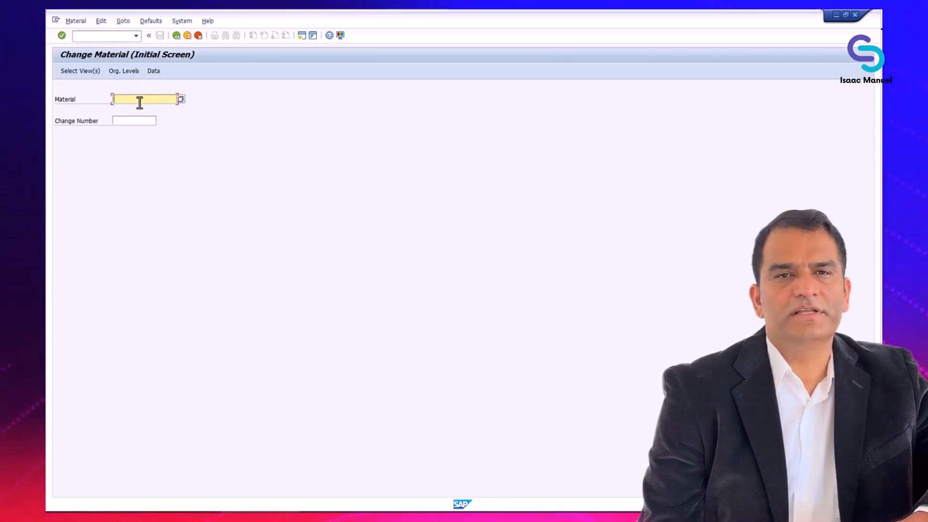
{"action": "type", "text": "R-F100"}
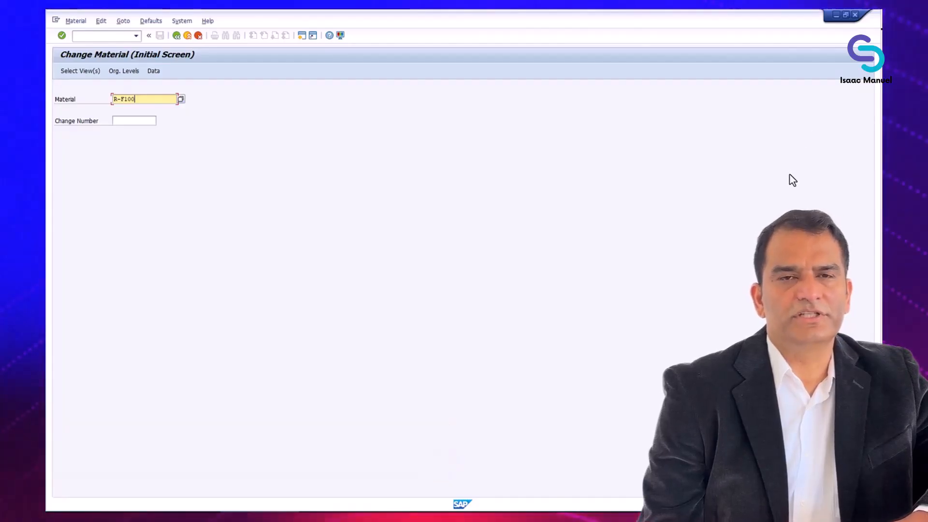
Select the Sales: Sales Org. Data 1 and 2 views and confirm them.
{"action": "left_click", "coordinate": [80, 71]}
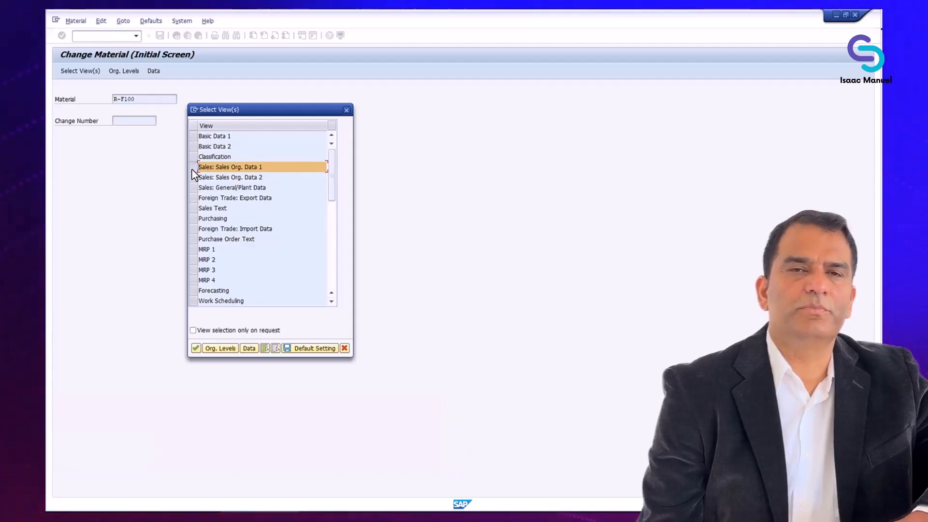
{"action": "left_click", "coordinate": [194, 178]}
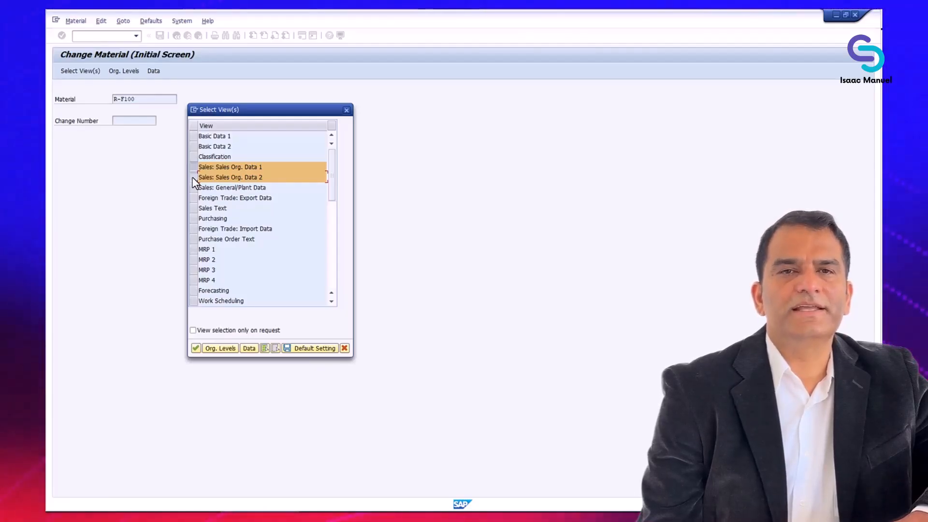
{"action": "left_click", "coordinate": [196, 348]}
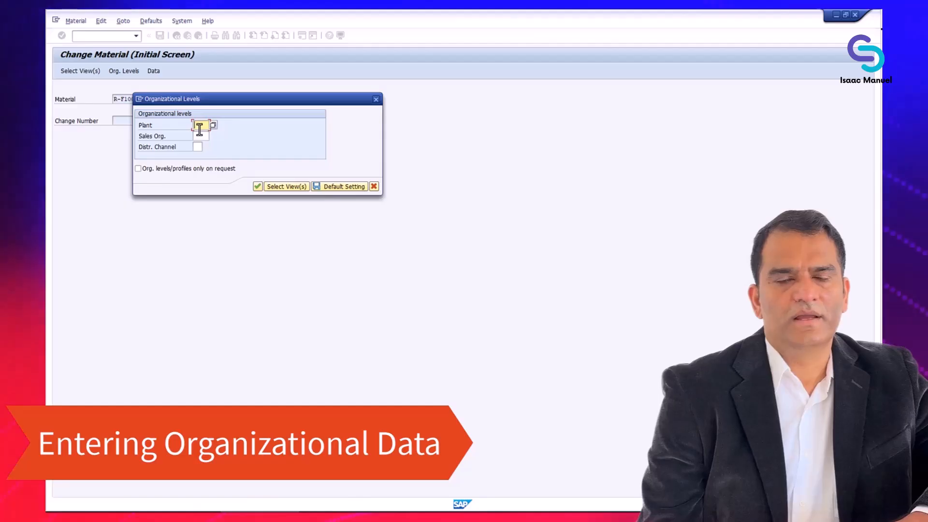
Enter plant 1000, sales organization 1000 and distribution channel 10, then confirm.
{"action": "type", "text": "1"}
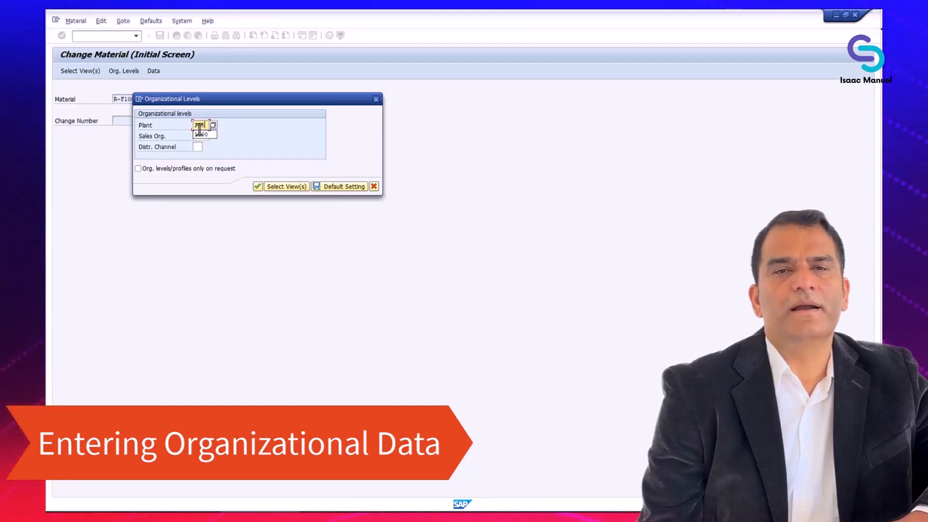
{"action": "type", "text": "100"}
{"action": "key", "text": "Tab"}
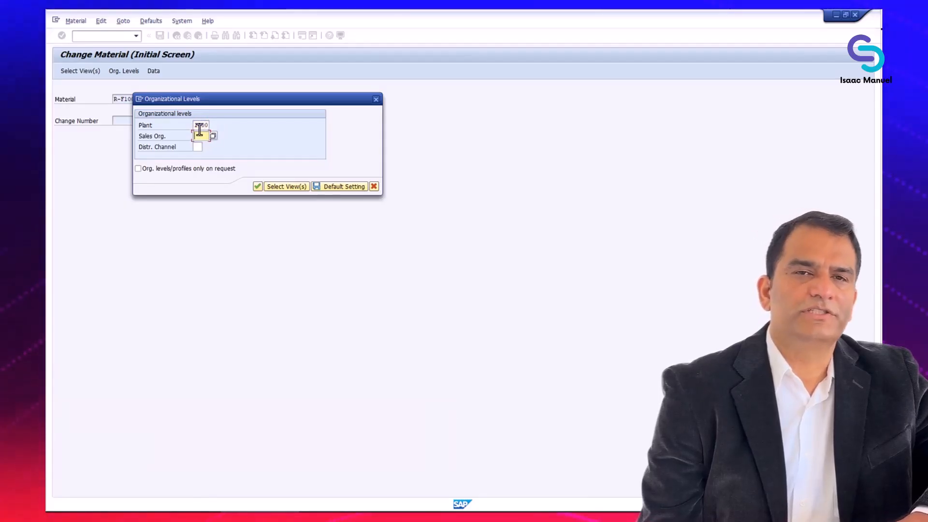
{"action": "type", "text": "1"}
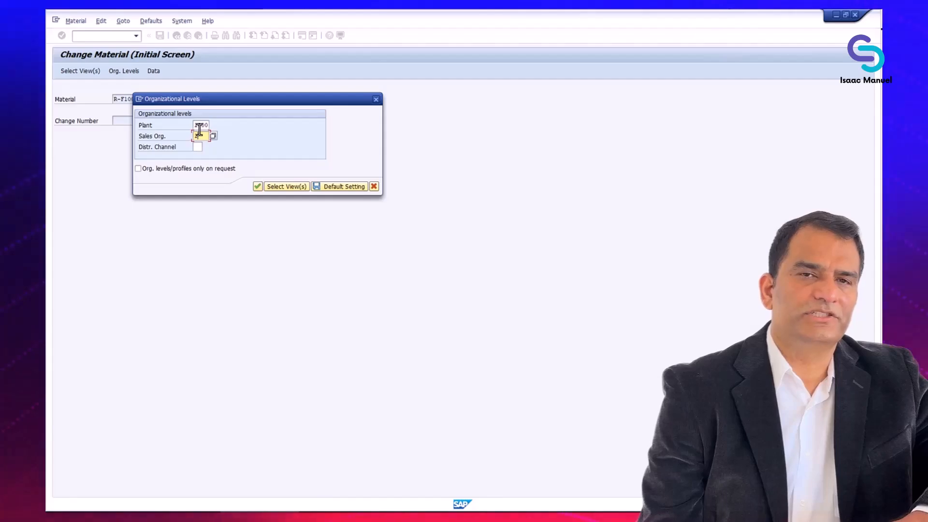
{"action": "type", "text": "000"}
{"action": "key", "text": "Tab"}
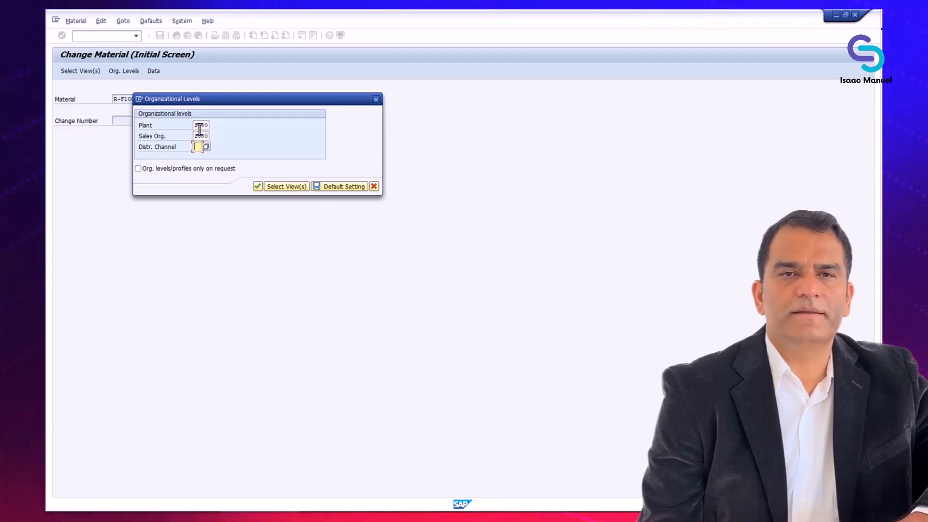
{"action": "type", "text": "10"}
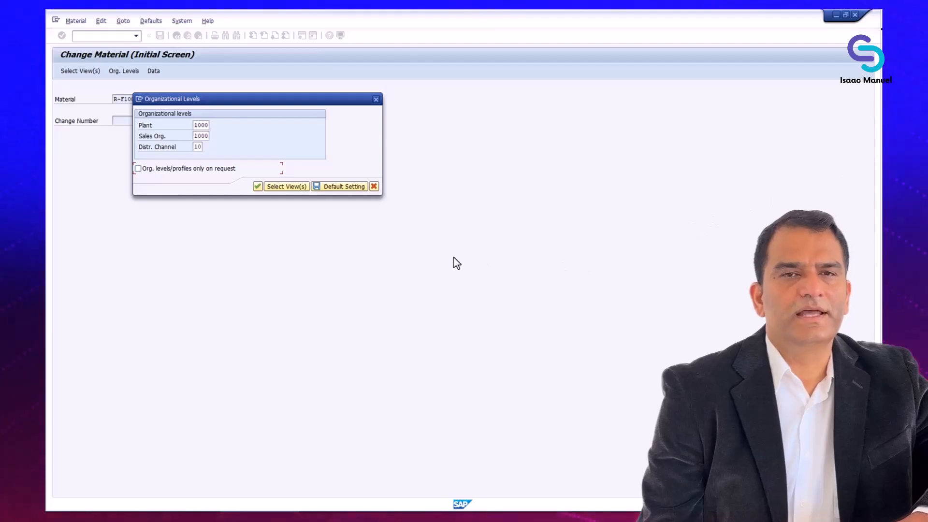
{"action": "left_click", "coordinate": [258, 186]}
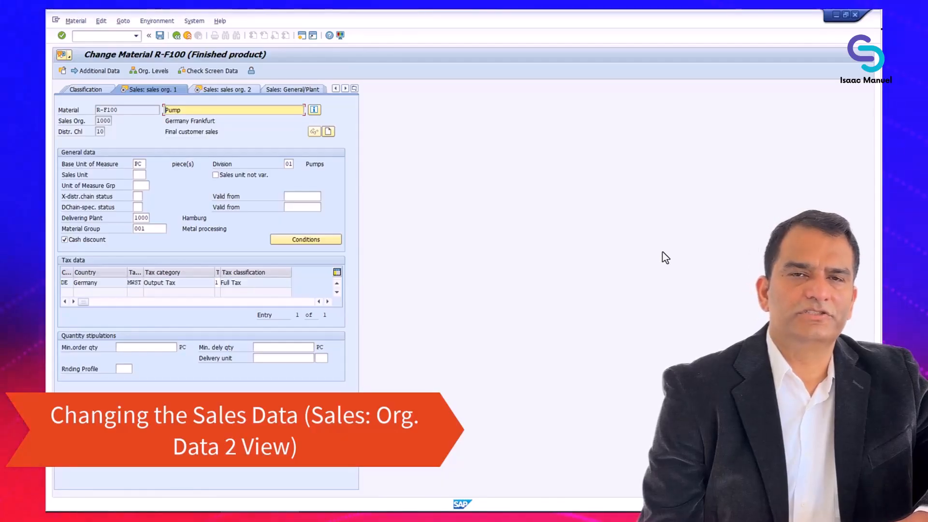
Set the PR00 condition amount to 2,600 EUR and return to Sales: sales org. 1.
{"action": "left_click", "coordinate": [318, 241]}
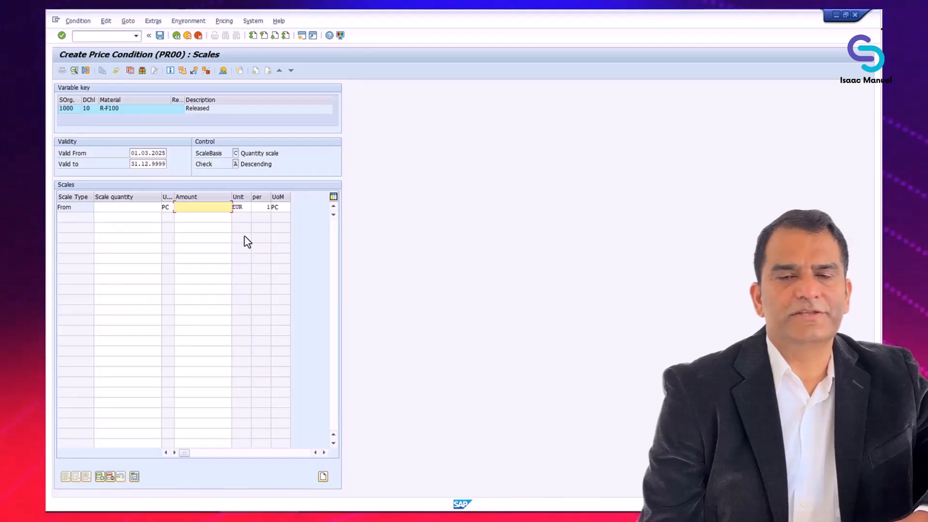
{"action": "type", "text": "2600"}
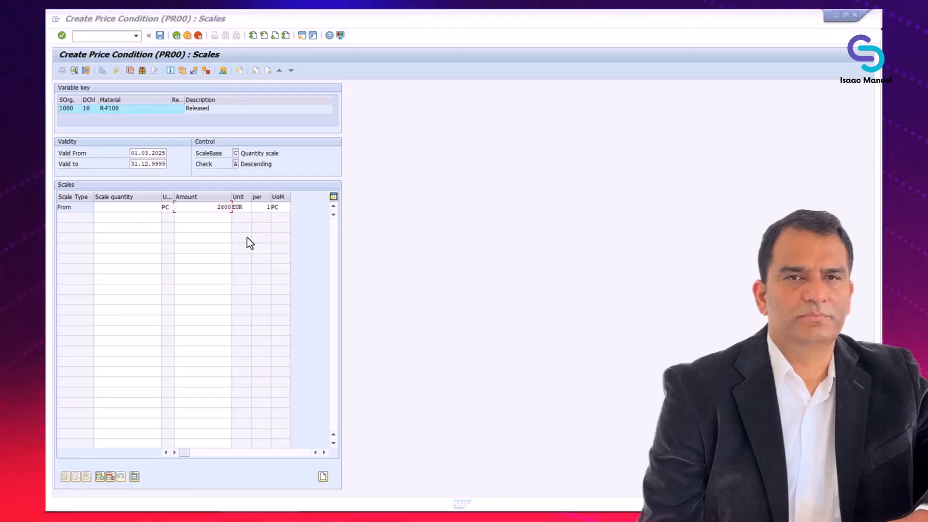
{"action": "key", "text": "Return"}
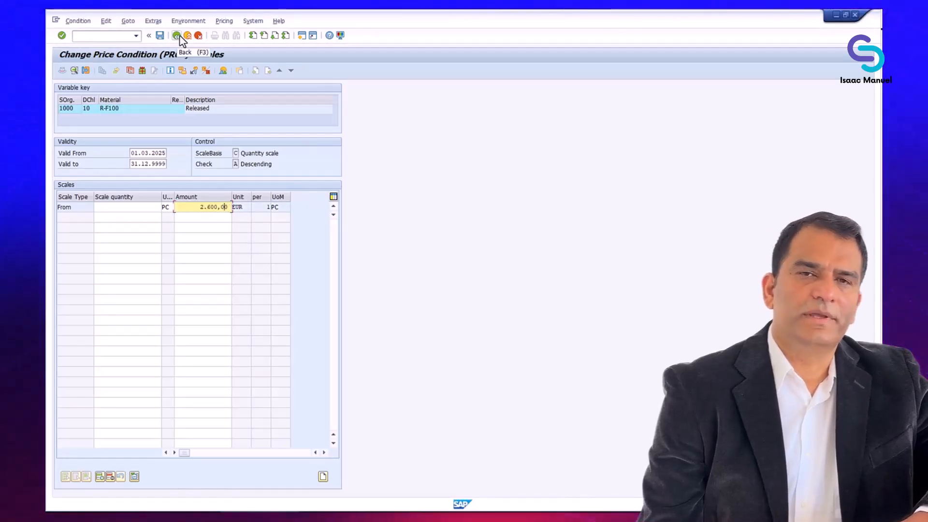
{"action": "left_click", "coordinate": [177, 36]}
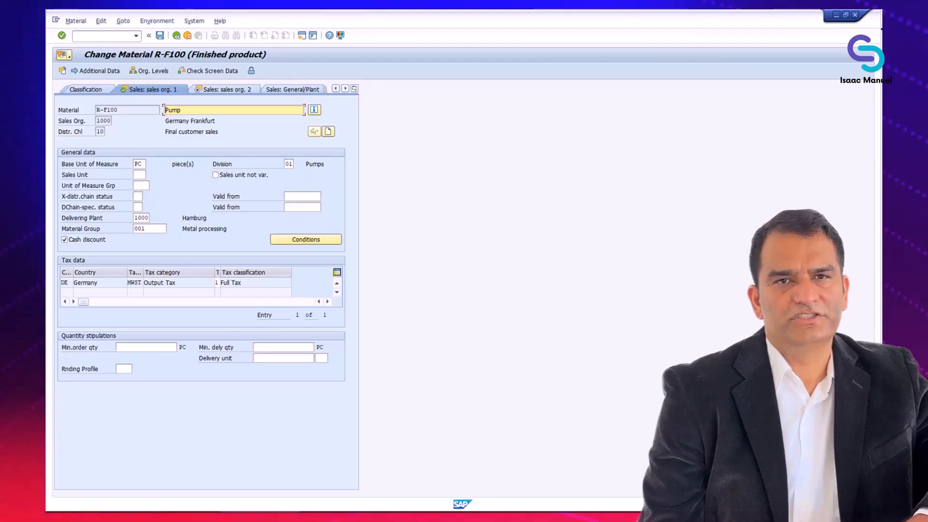
On Sales: sales org. 2, delete the P-100 Pricing Ref. Matl value.
{"action": "key", "text": "Return"}
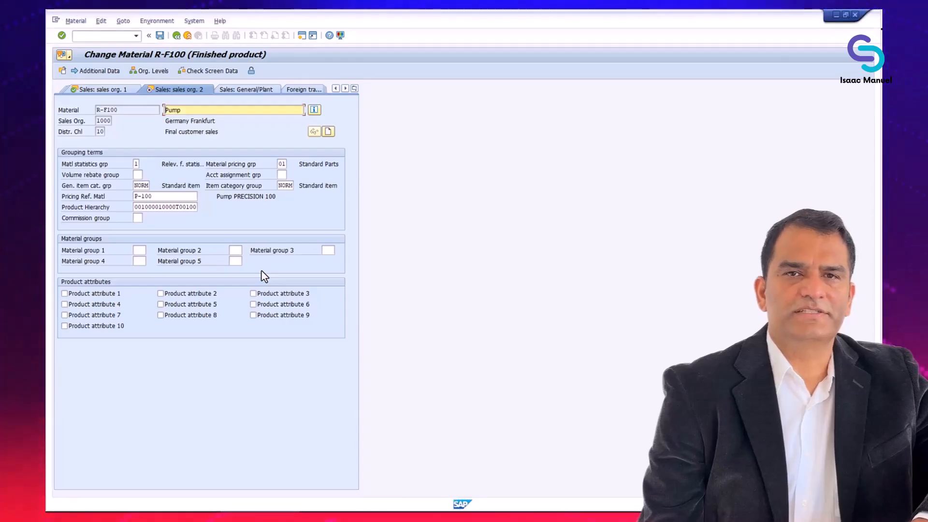
{"action": "left_click", "coordinate": [164, 196]}
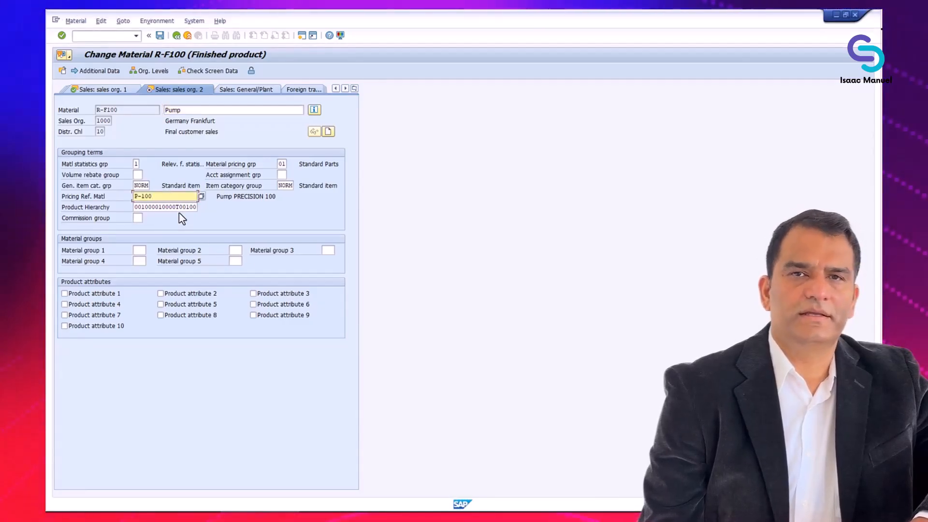
{"action": "key", "text": "BackSpace"}
{"action": "key", "text": "BackSpace"}
{"action": "key", "text": "BackSpace"}
{"action": "key", "text": "BackSpace"}
{"action": "key", "text": "BackSpace"}
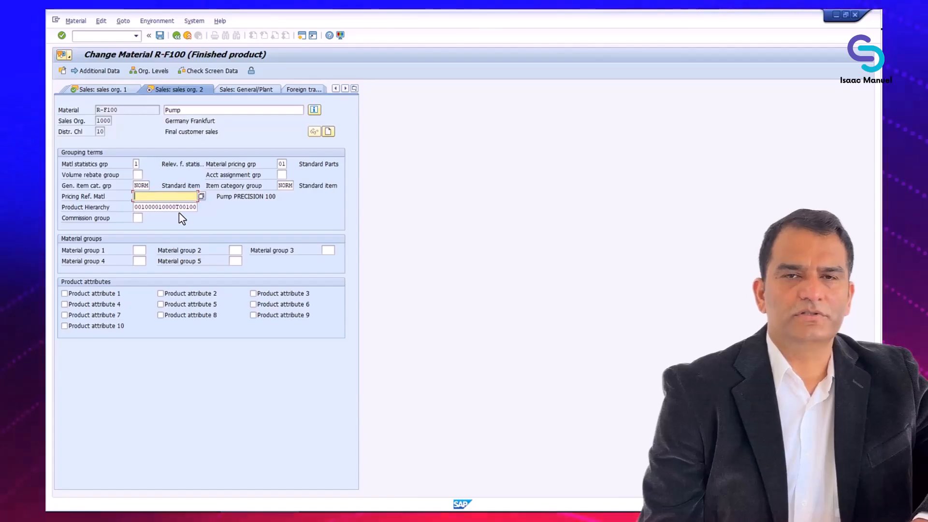
{"action": "key", "text": "Return"}
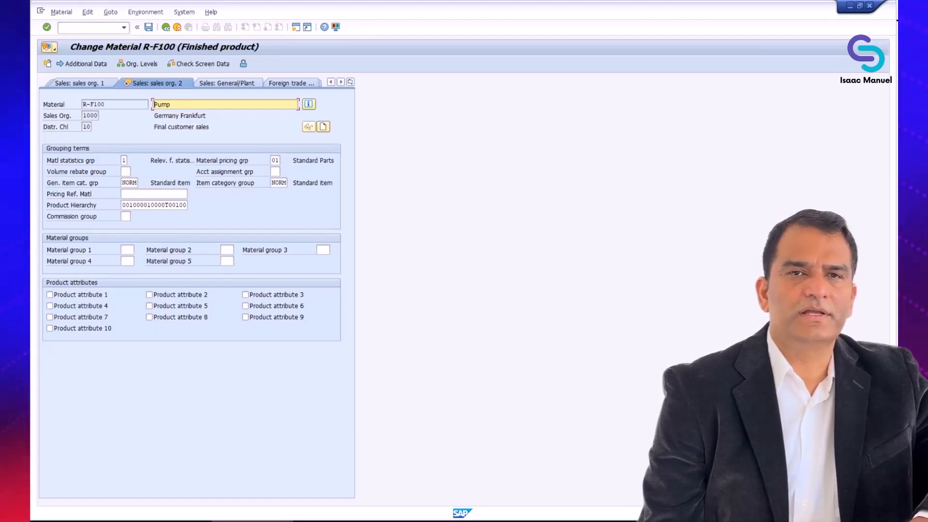
Leave the last data screen and answer Yes to saving R-F100's data.
{"action": "key", "text": "F3"}
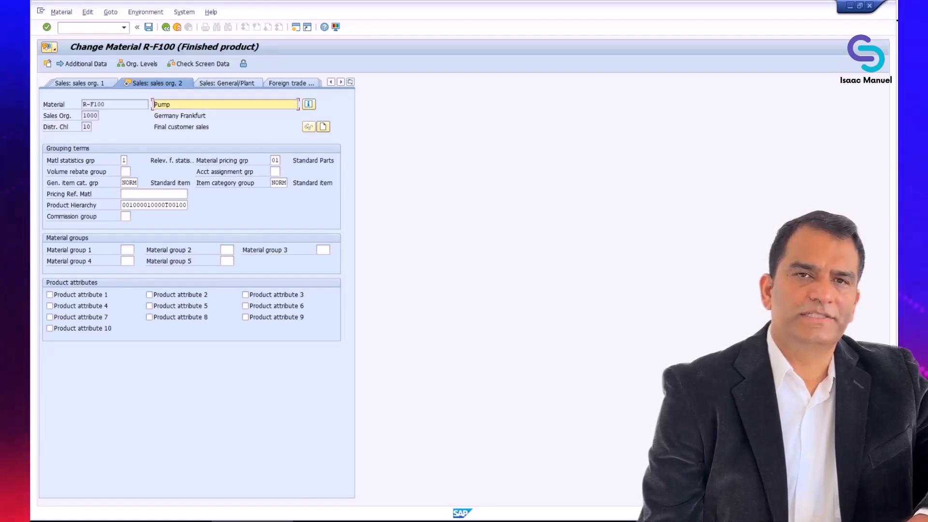
{"action": "key", "text": "alt+Tab"}
{"action": "key", "text": "alt+Tab"}
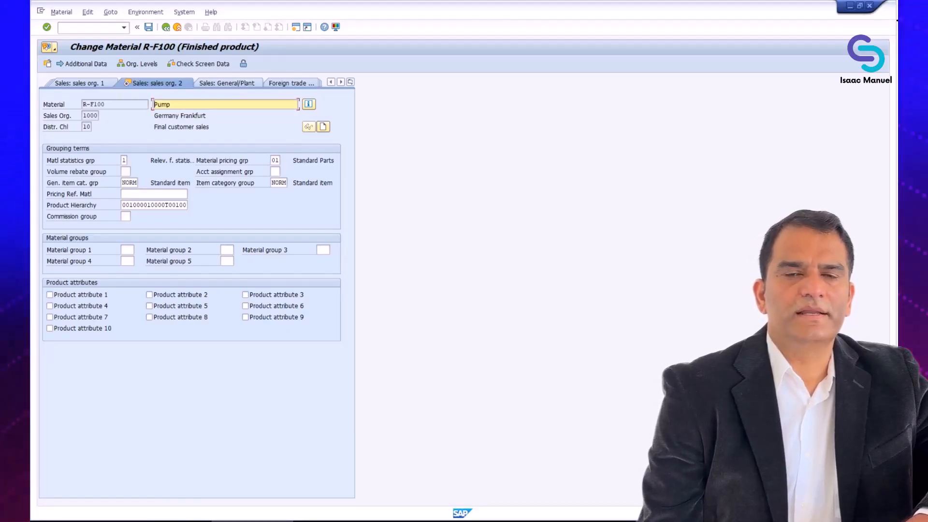
{"action": "key", "text": "Return"}
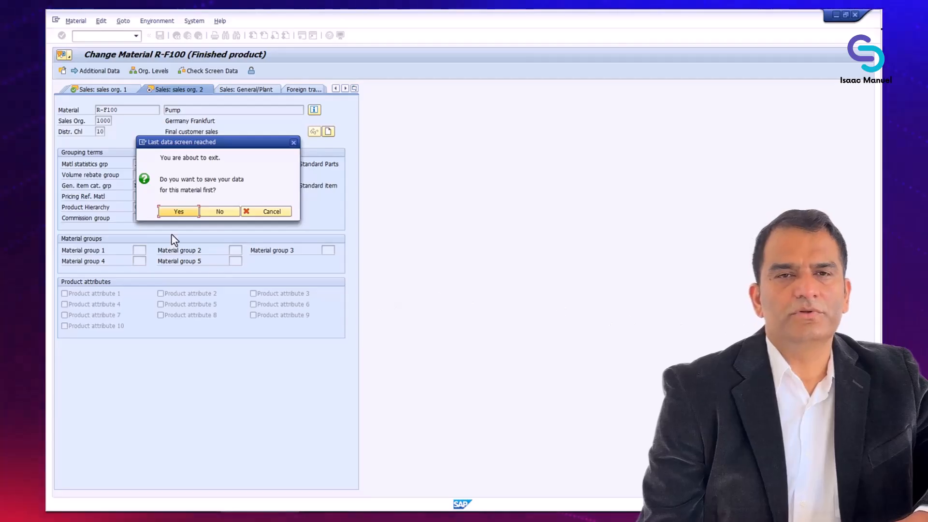
{"action": "left_click", "coordinate": [179, 211]}
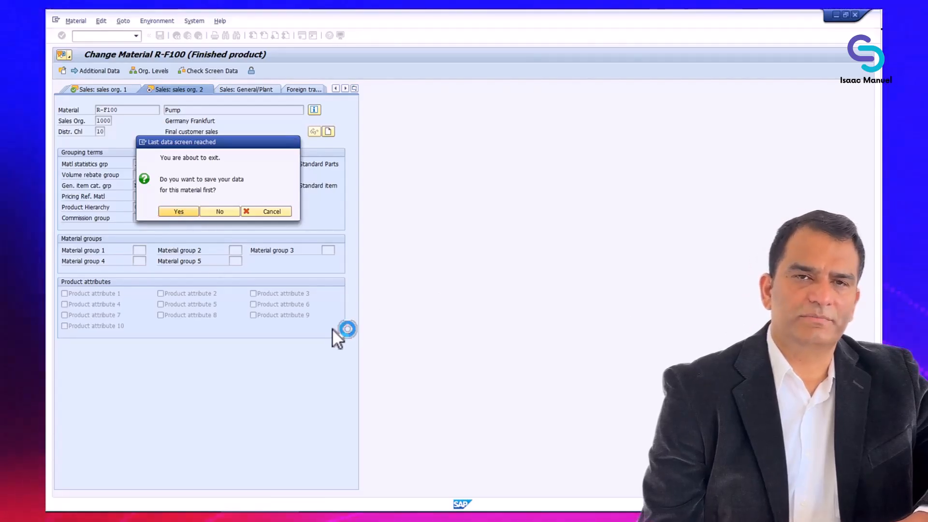